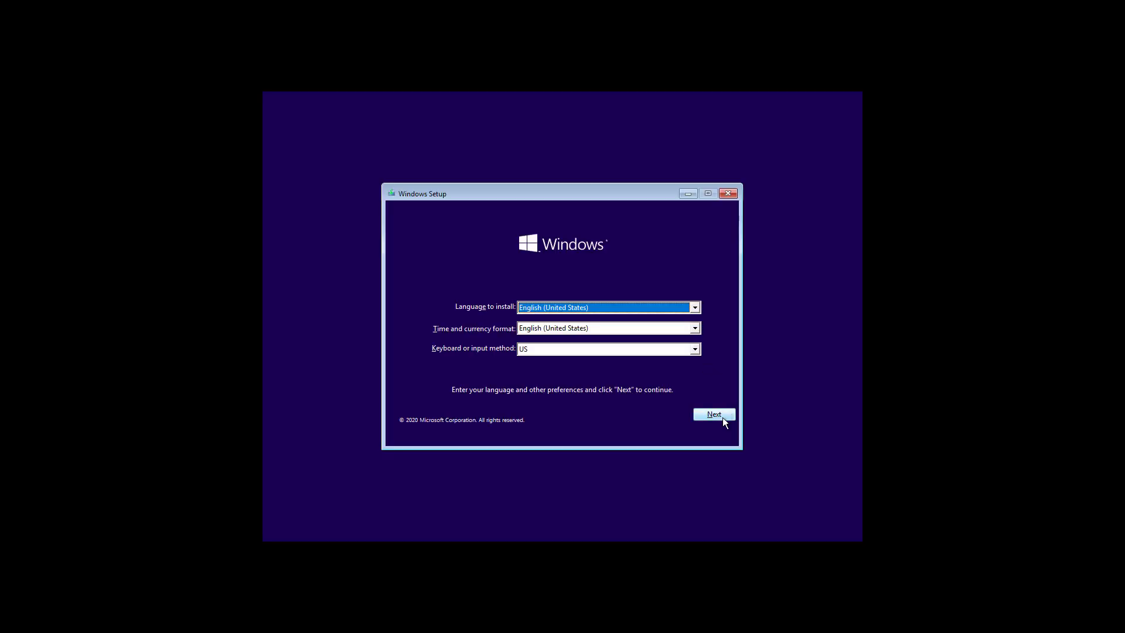
Step: Accept the language settings on the Windows Setup page with Next
{"action": "left_click", "coordinate": [714, 414]}
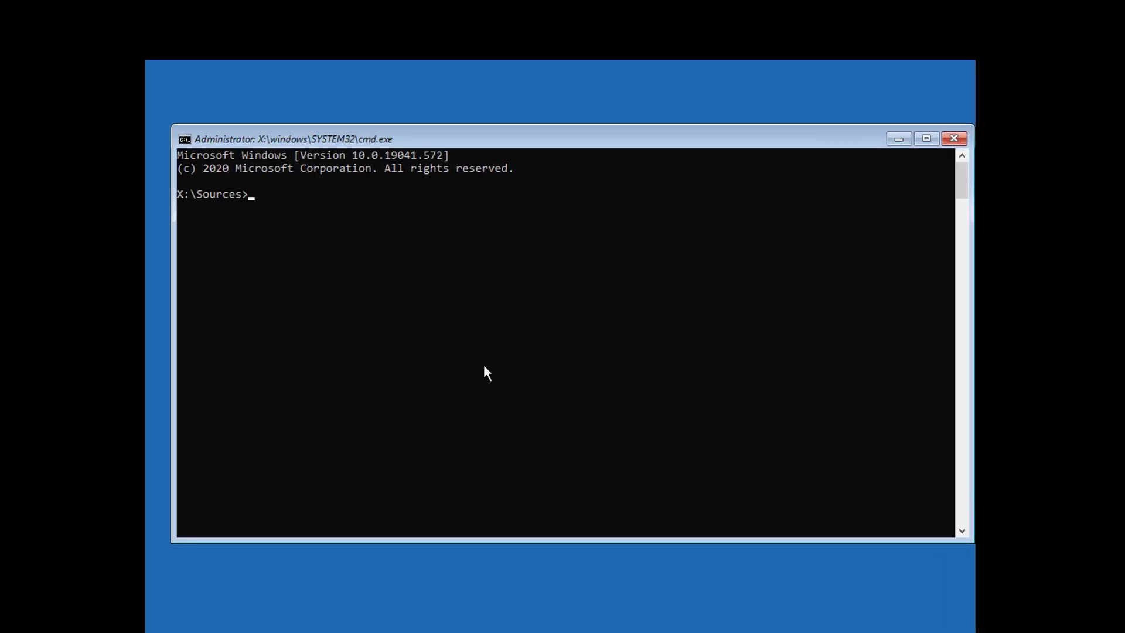
{"action": "type", "text": "disk"}
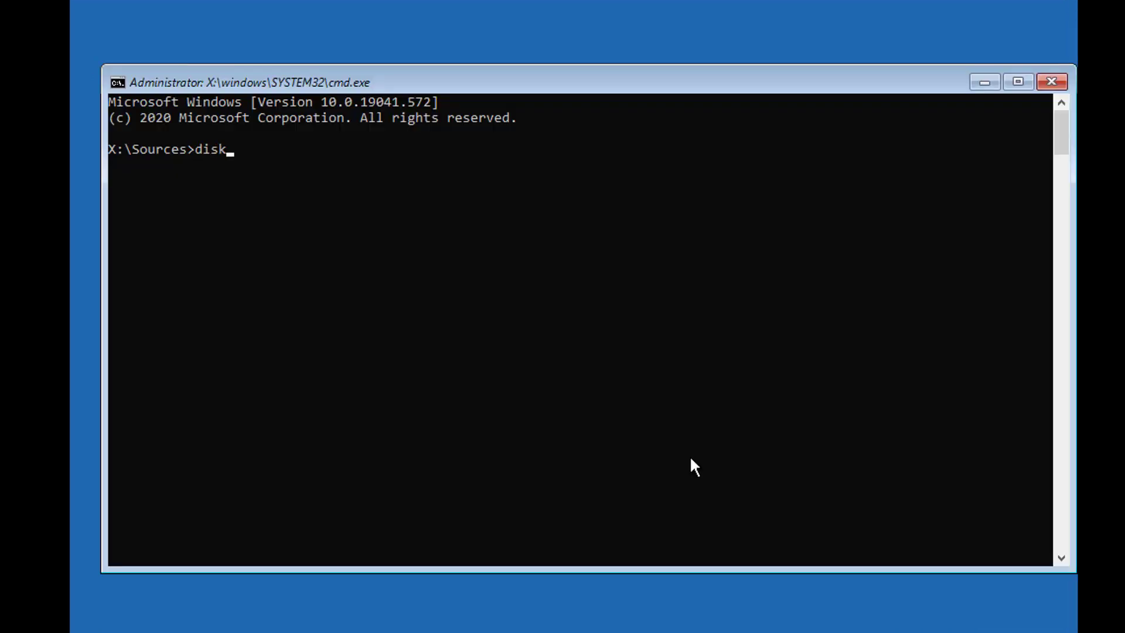
{"action": "type", "text": "part"}
Step: Start DiskPart and list the disks attached to the machine
{"action": "key", "text": "Return"}
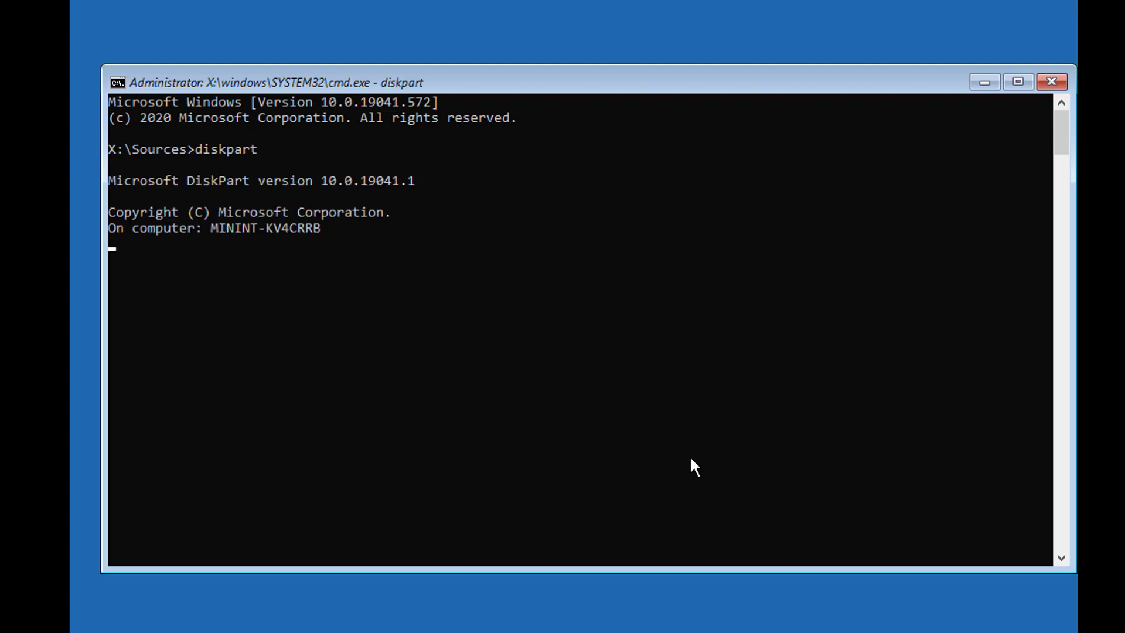
{"action": "type", "text": "list"}
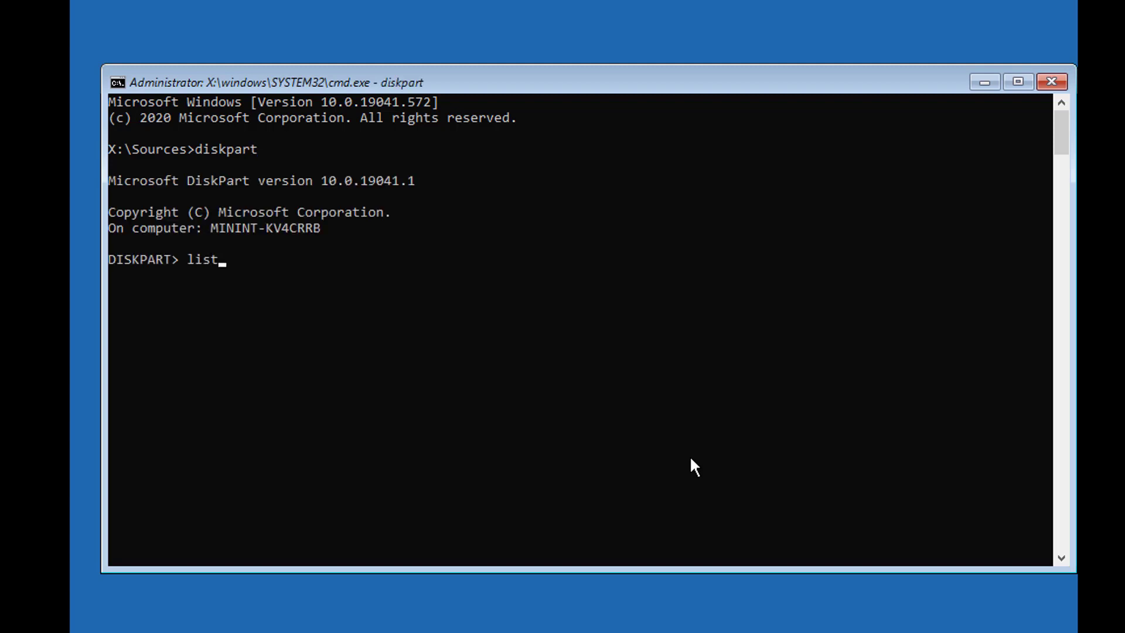
{"action": "type", "text": " disk"}
{"action": "key", "text": "Return"}
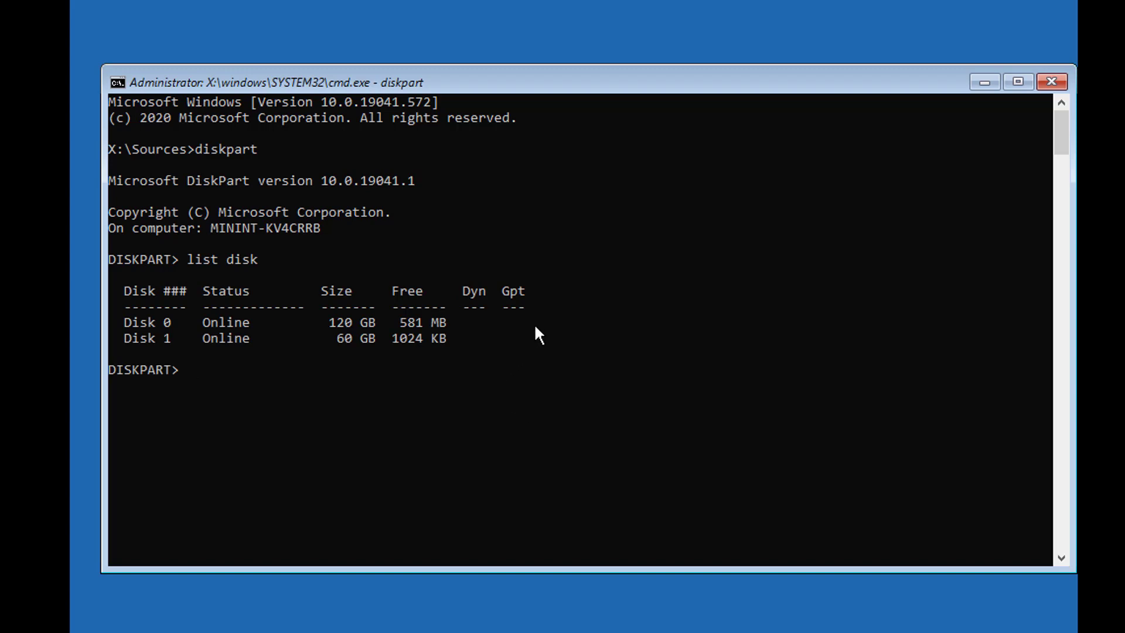
{"action": "left_click_drag", "start_coordinate": [534, 323], "coordinate": [537, 322]}
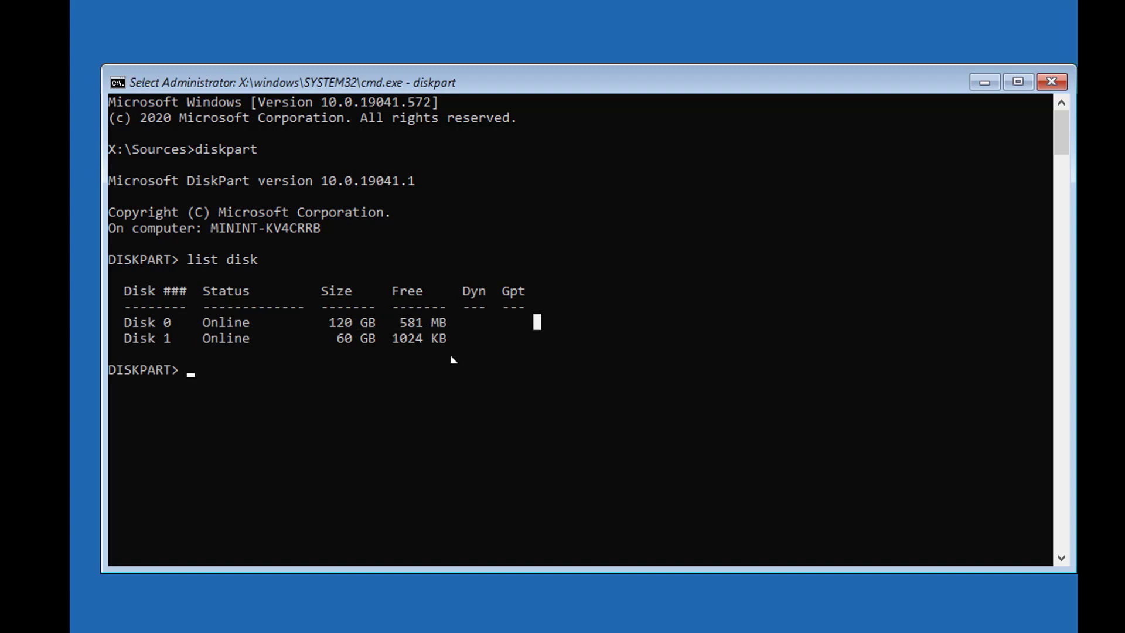
{"action": "type", "text": "sel d"}
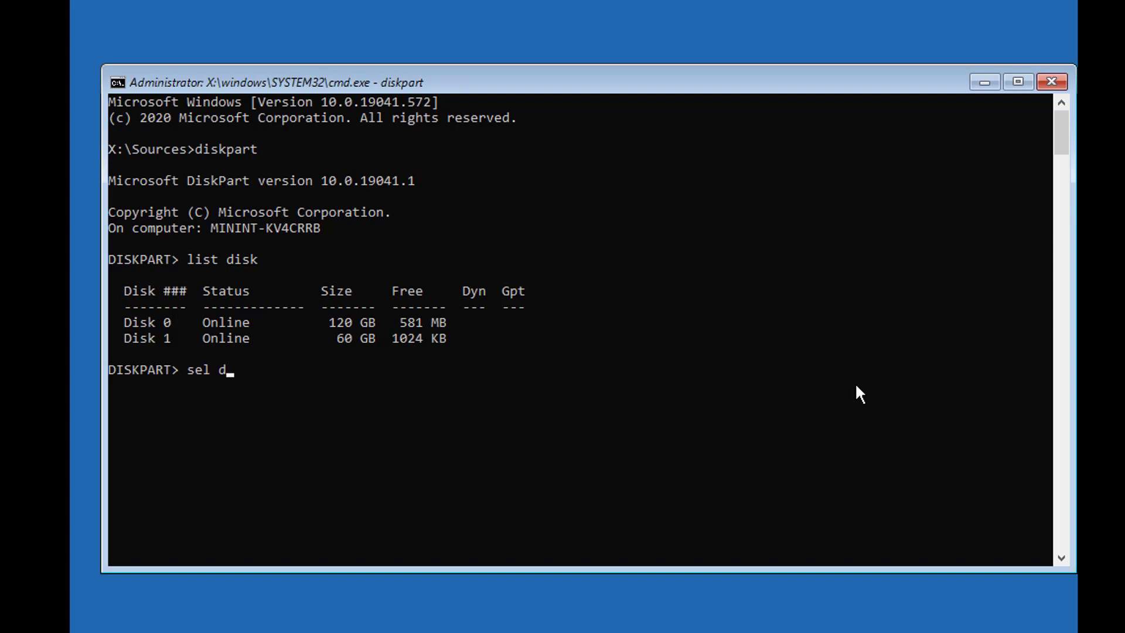
{"action": "type", "text": "isk 0"}
Step: Select Disk 0 and list the system's volumes, inspecting the Volume 1 and 2 rows
{"action": "key", "text": "Return"}
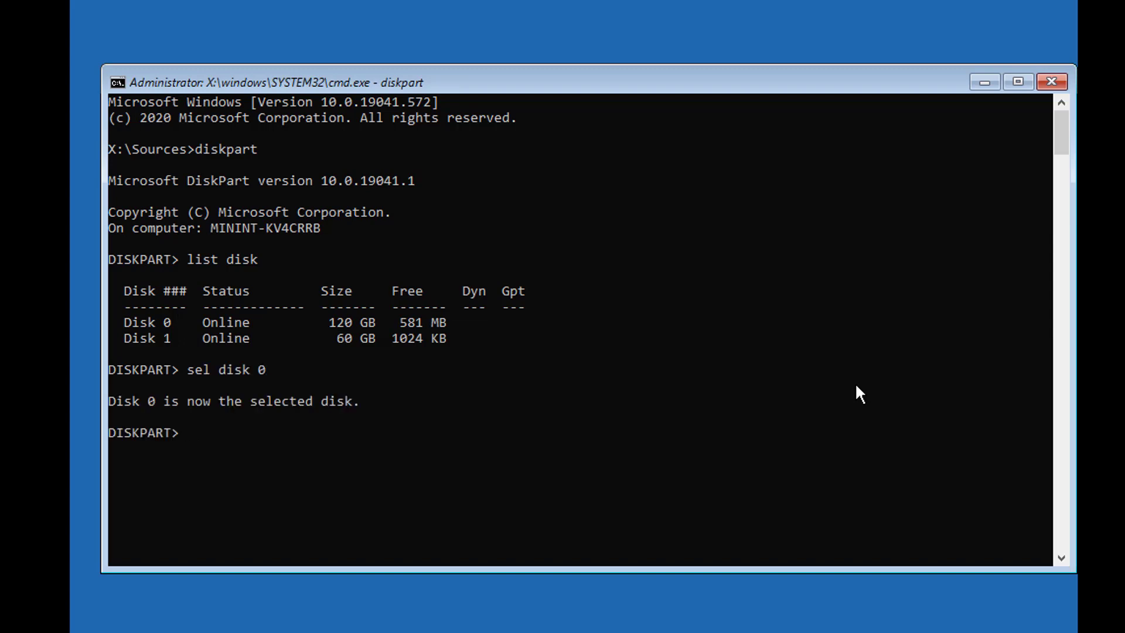
{"action": "type", "text": "list"}
{"action": "type", "text": " vol"}
{"action": "key", "text": "Return"}
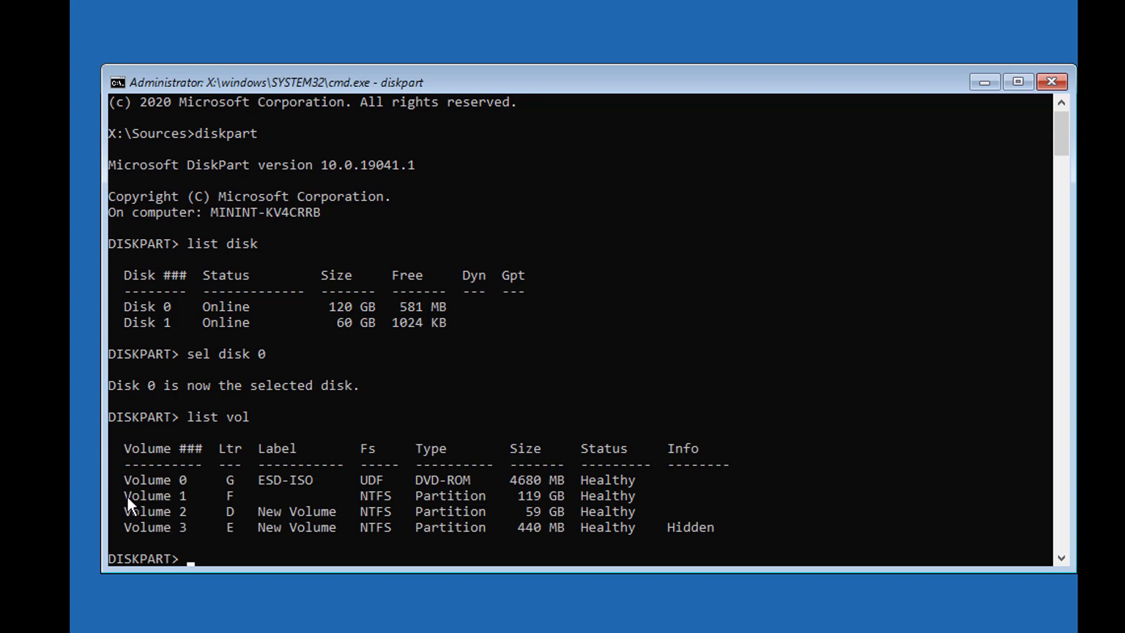
{"action": "left_click_drag", "start_coordinate": [127, 495], "coordinate": [540, 494]}
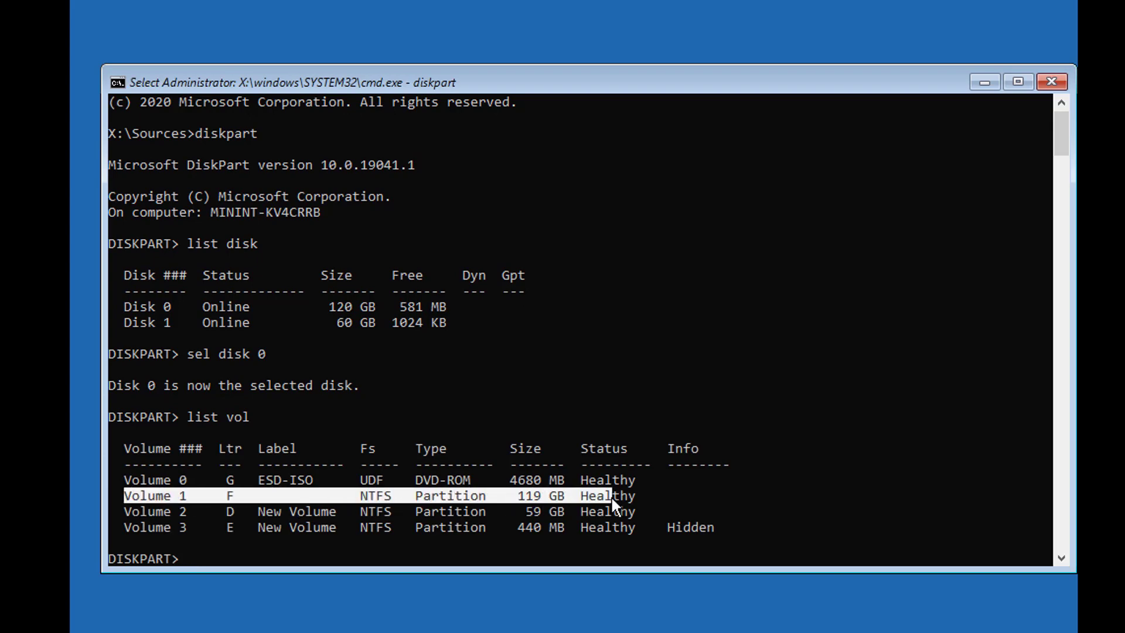
{"action": "left_click_drag", "start_coordinate": [611, 496], "coordinate": [640, 507]}
{"action": "left_click", "coordinate": [588, 511]}
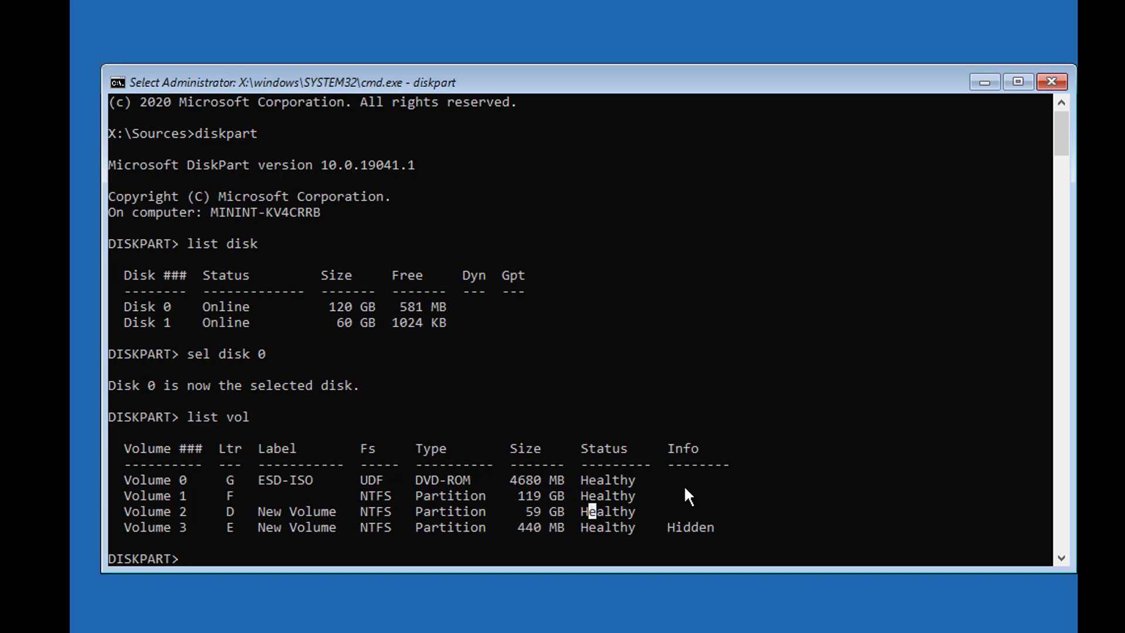
{"action": "key", "text": "Escape"}
{"action": "type", "text": "list part"}
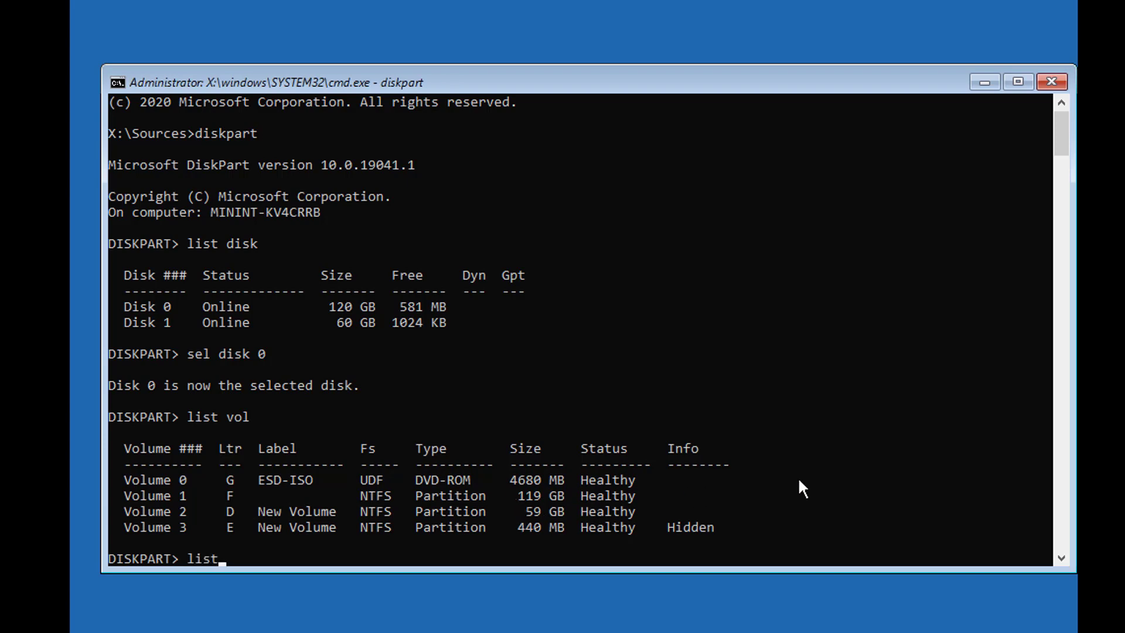
Step: List Disk 0's partitions, add a 50 MB primary one, and confirm it as Partition 1
{"action": "key", "text": "Return"}
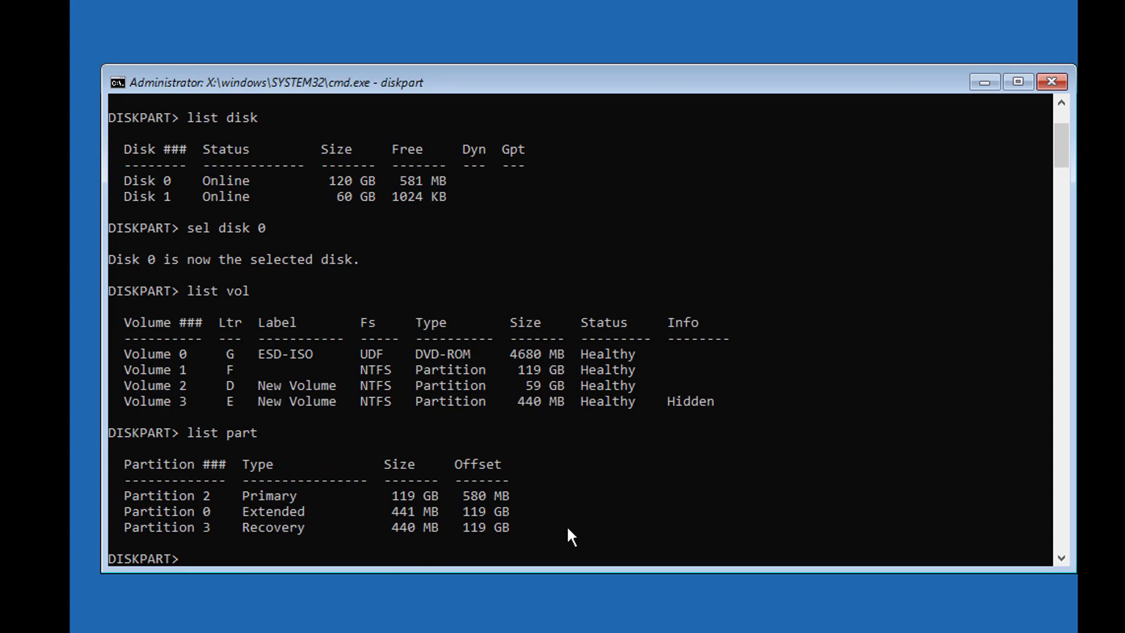
{"action": "type", "text": "create"}
{"action": "type", "text": " part"}
{"action": "type", "text": " primary"}
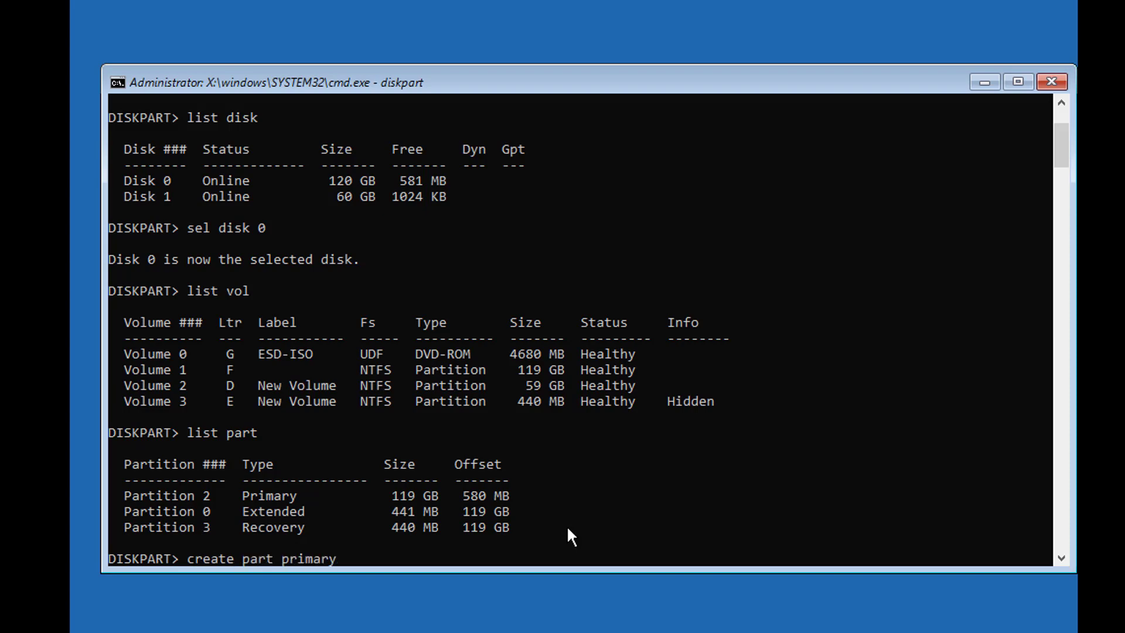
{"action": "type", "text": " size="}
{"action": "type", "text": "50"}
{"action": "key", "text": "Return"}
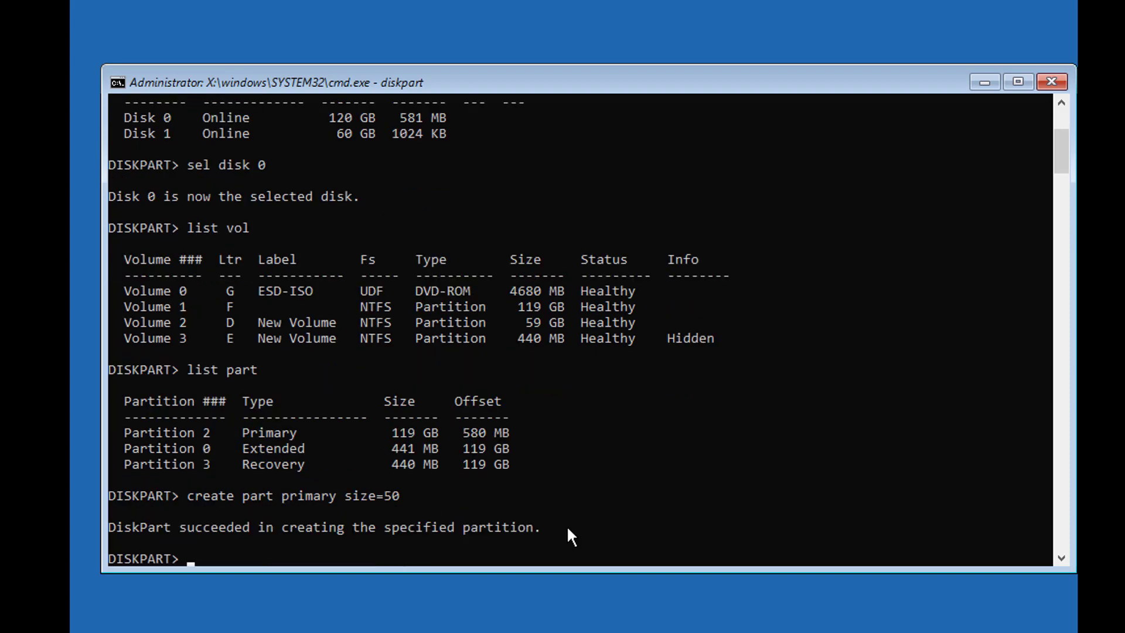
{"action": "type", "text": "list part"}
{"action": "key", "text": "Return"}
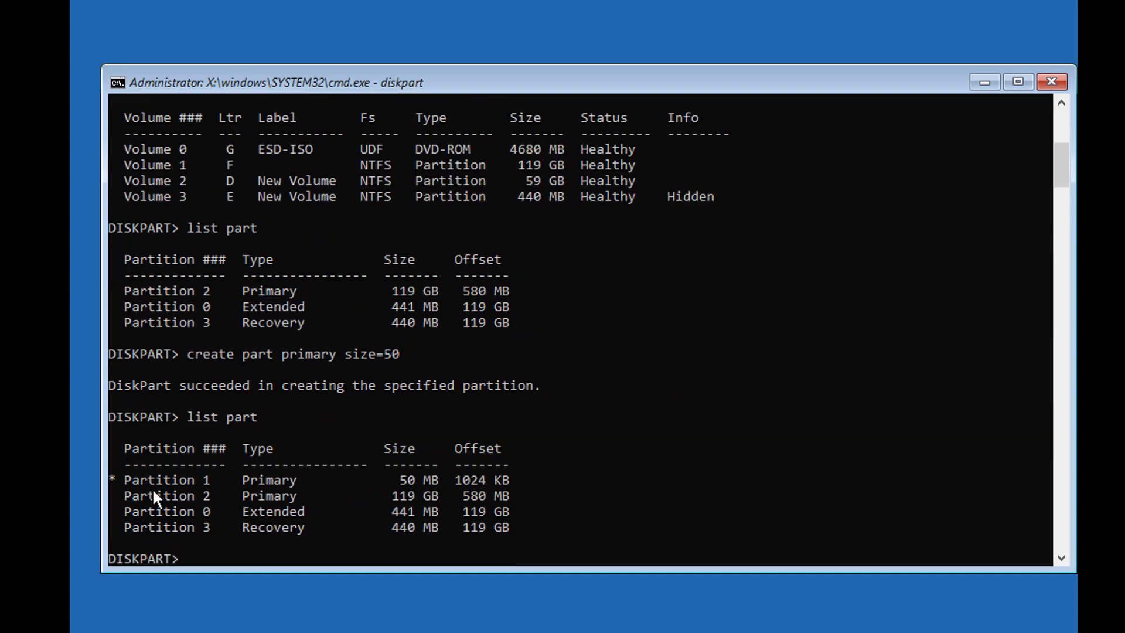
{"action": "left_click_drag", "start_coordinate": [124, 479], "coordinate": [502, 479]}
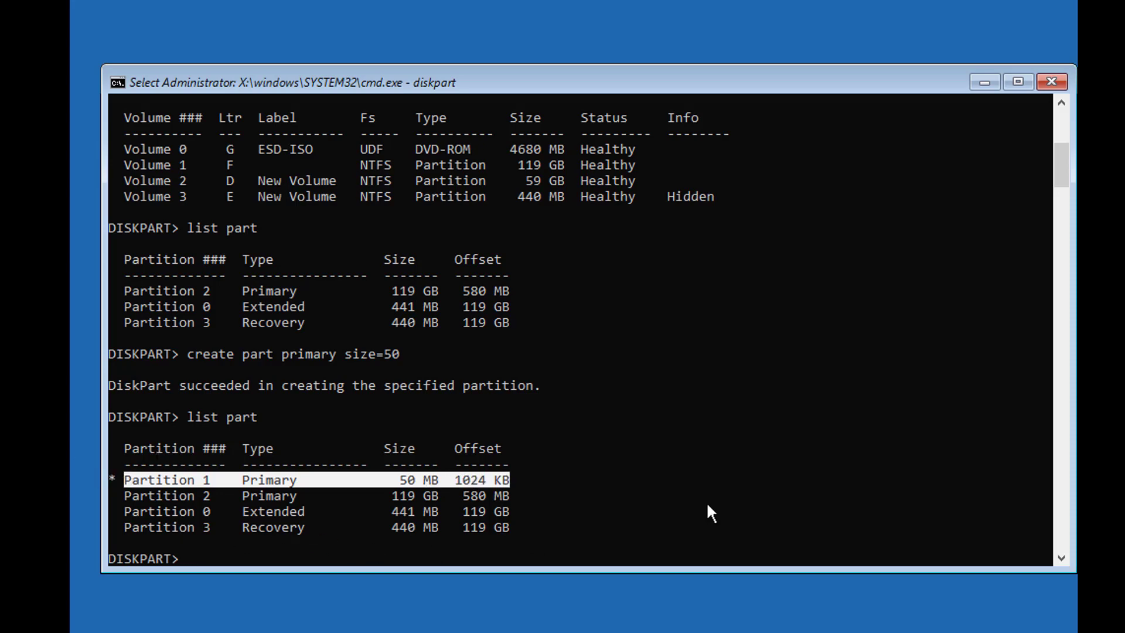
{"action": "type", "text": "format fs"}
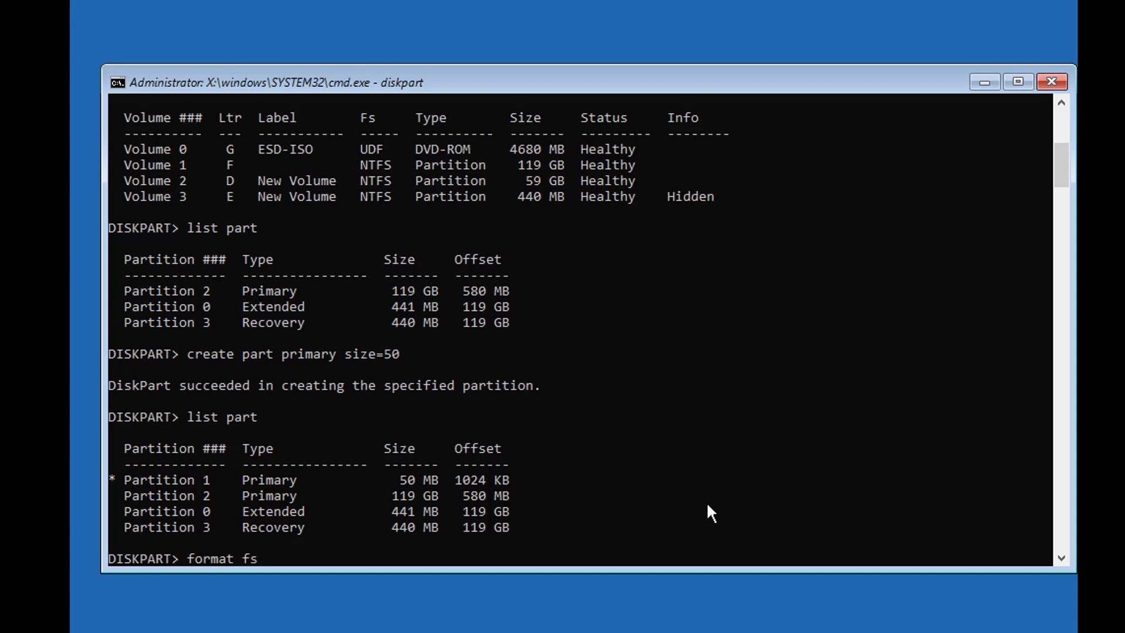
{"action": "type", "text": "=ntf"}
{"action": "type", "text": "s quick"}
Step: Quick-format the new partition as NTFS, mark it active, assign letter M, and exit DiskPart
{"action": "key", "text": "Return"}
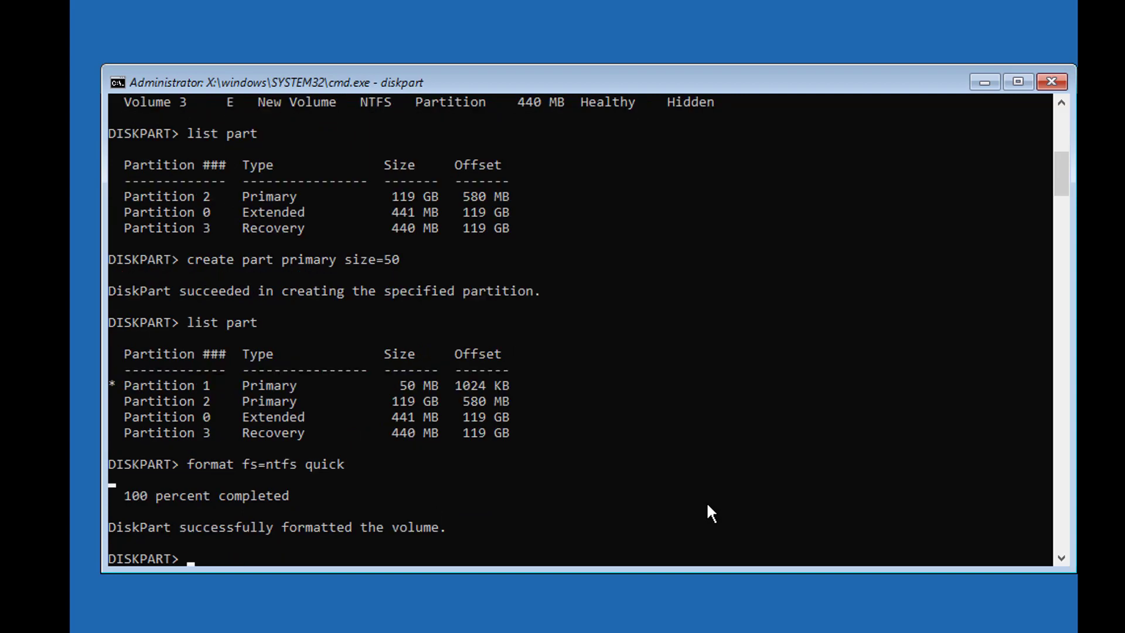
{"action": "type", "text": "assign"}
{"action": "key", "text": "Return"}
{"action": "type", "text": "acti"}
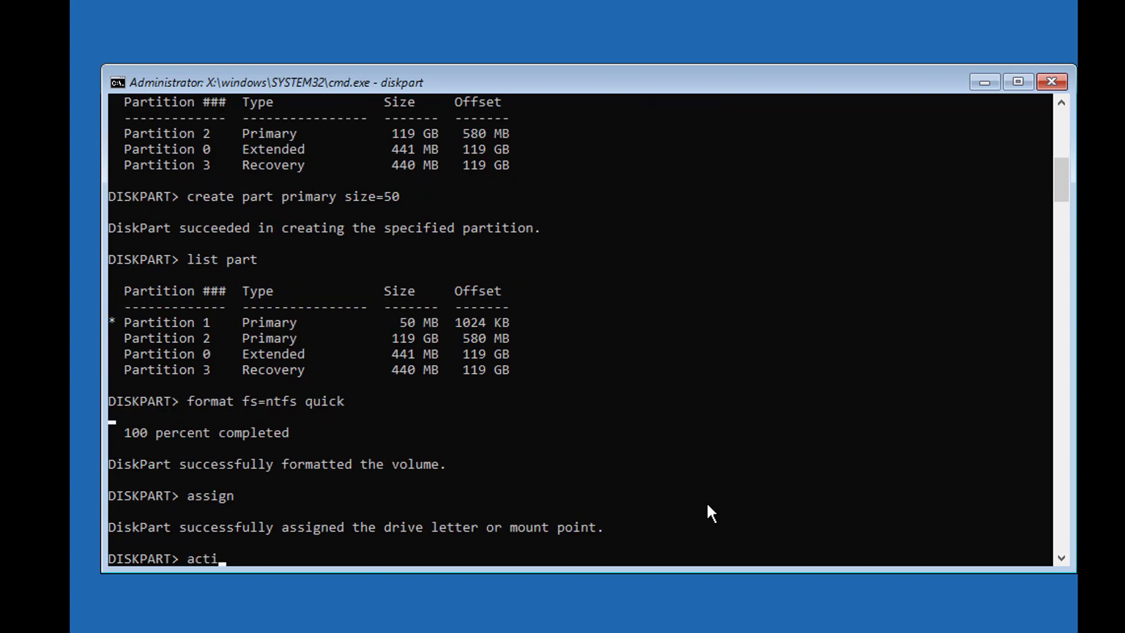
{"action": "type", "text": "ve"}
{"action": "key", "text": "Return"}
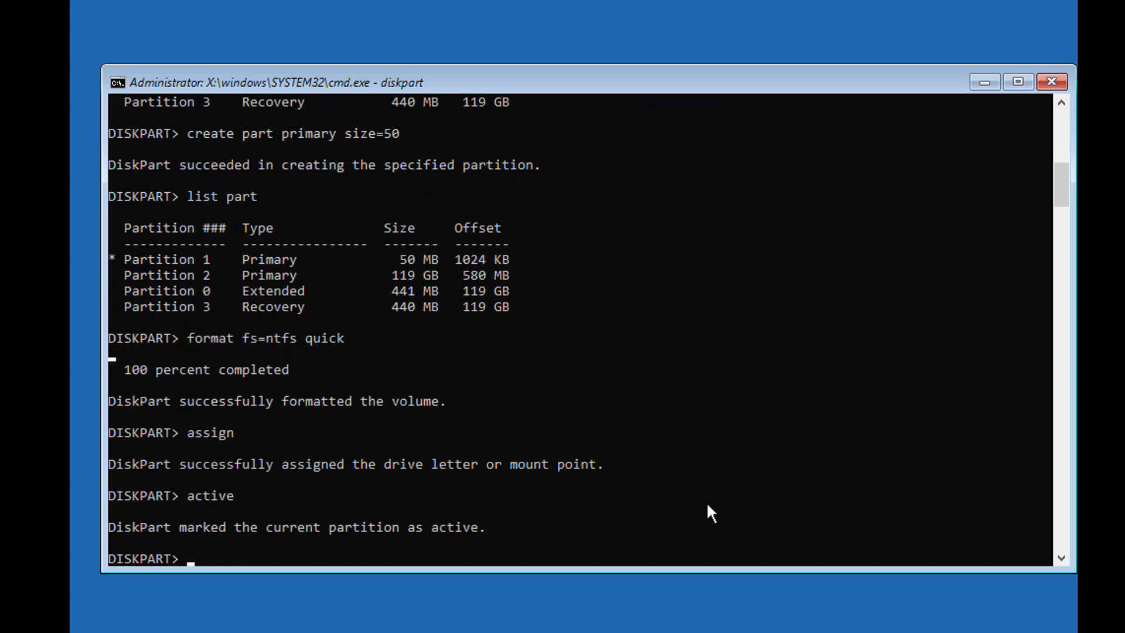
{"action": "type", "text": "assig"}
{"action": "type", "text": "n letter"}
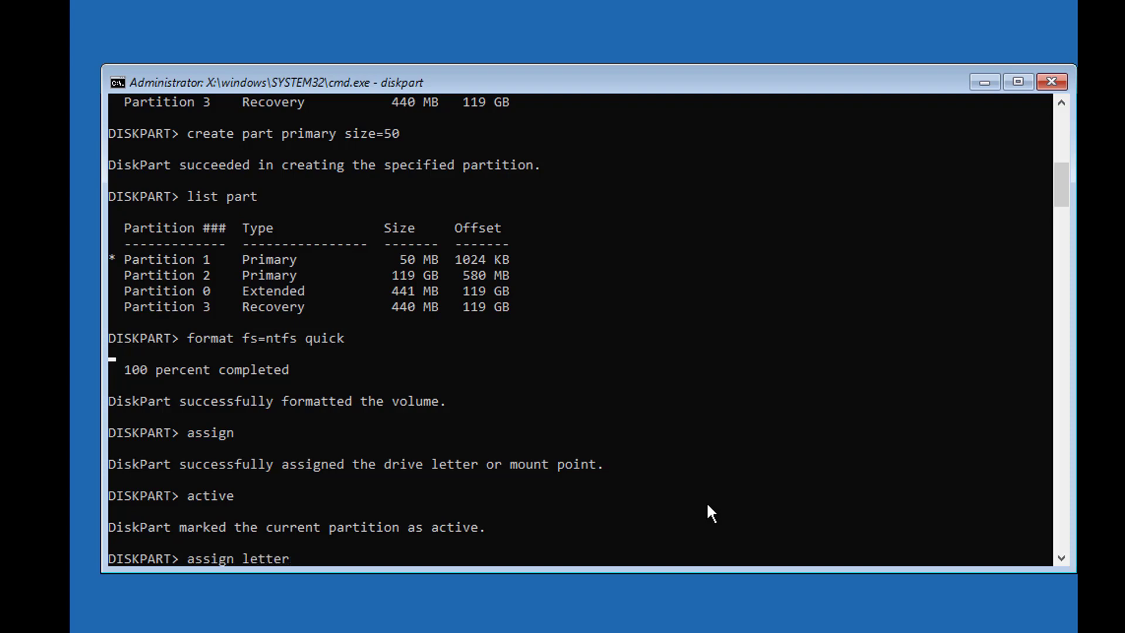
{"action": "type", "text": "=m"}
{"action": "key", "text": "Return"}
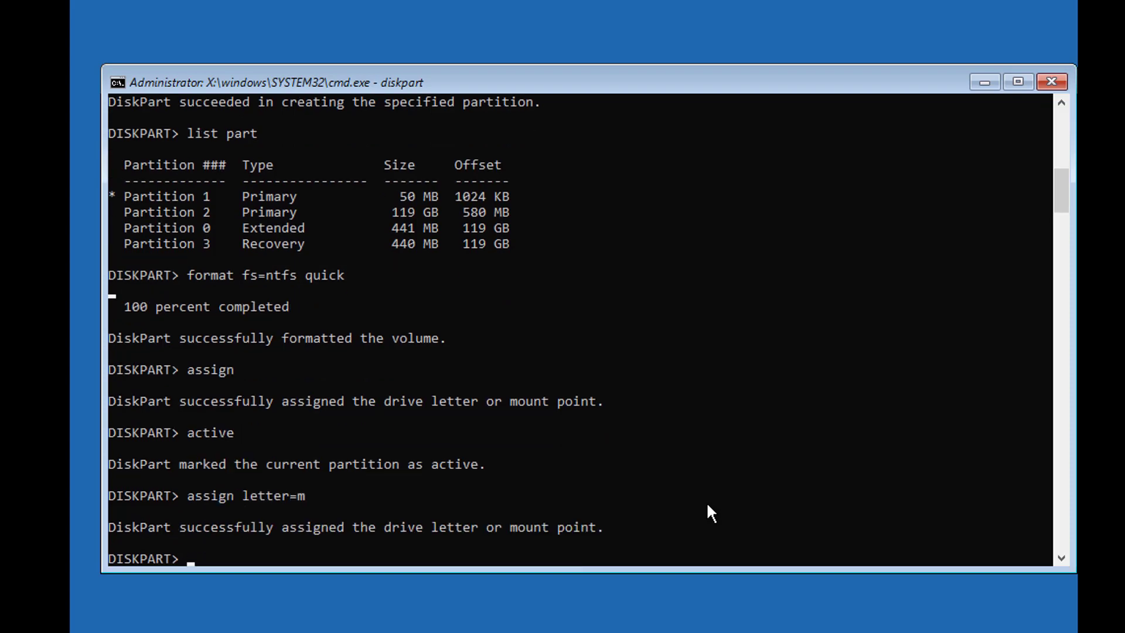
{"action": "type", "text": "exit"}
{"action": "key", "text": "Return"}
{"action": "type", "text": "bcdedit"}
Step: Try bcdedit, list drive F to confirm its Windows folder, then return to drive X
{"action": "key", "text": "Return"}
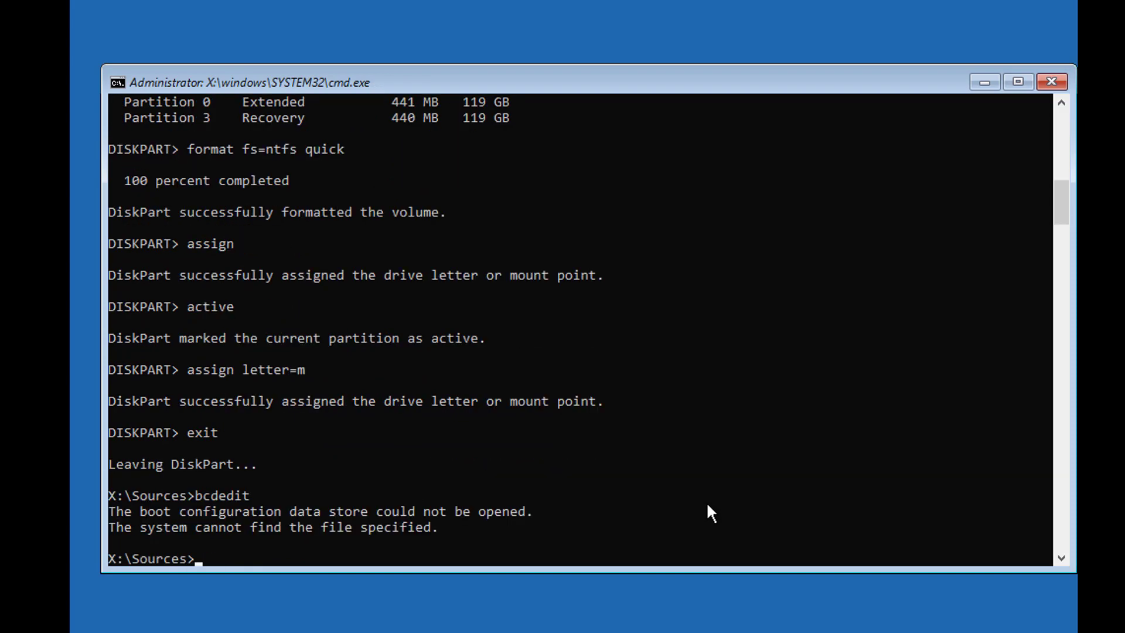
{"action": "type", "text": "f:"}
{"action": "key", "text": "Return"}
{"action": "type", "text": "dir"}
{"action": "key", "text": "Return"}
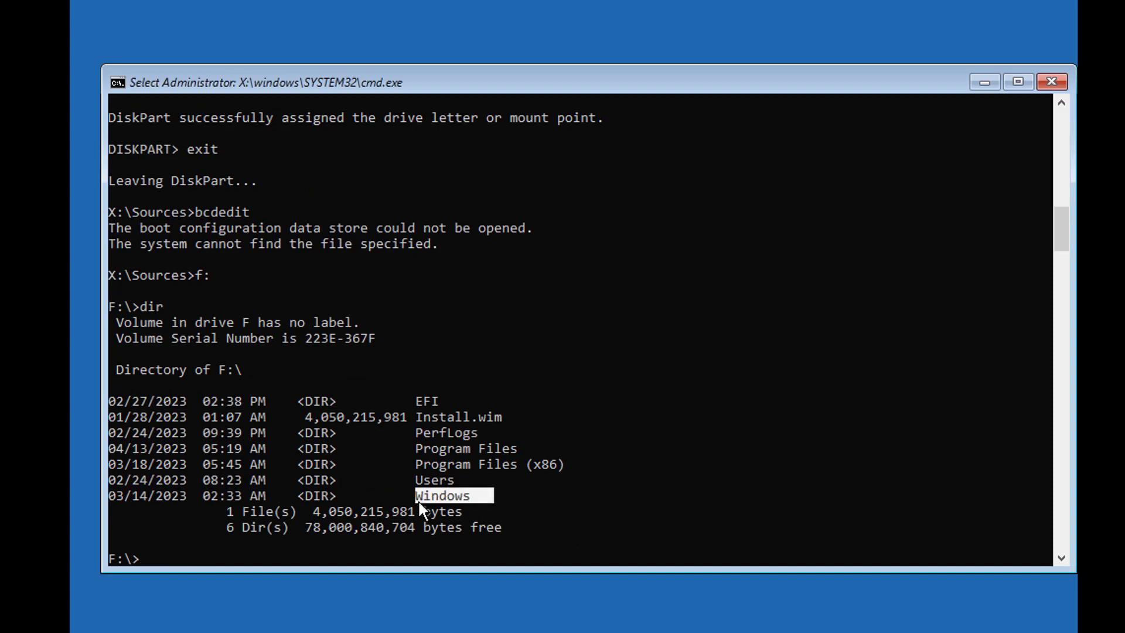
{"action": "mouse_move", "coordinate": [490, 502]}
{"action": "left_mouse_down"}
{"action": "mouse_move", "coordinate": [372, 484]}
{"action": "mouse_move", "coordinate": [182, 500]}
{"action": "left_mouse_up"}
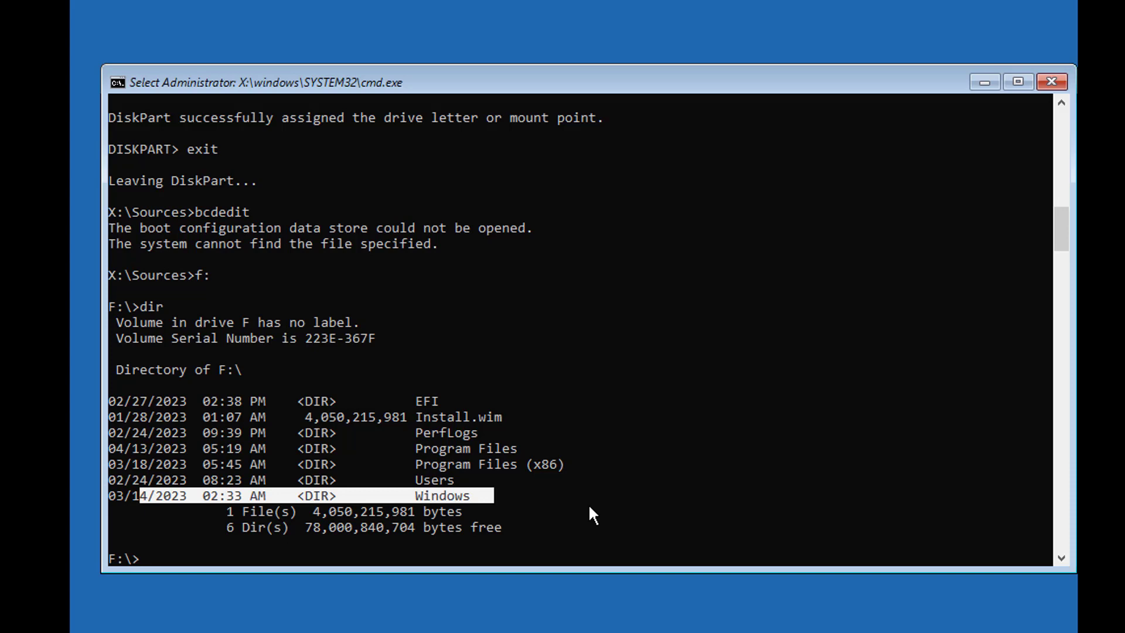
{"action": "type", "text": "x"}
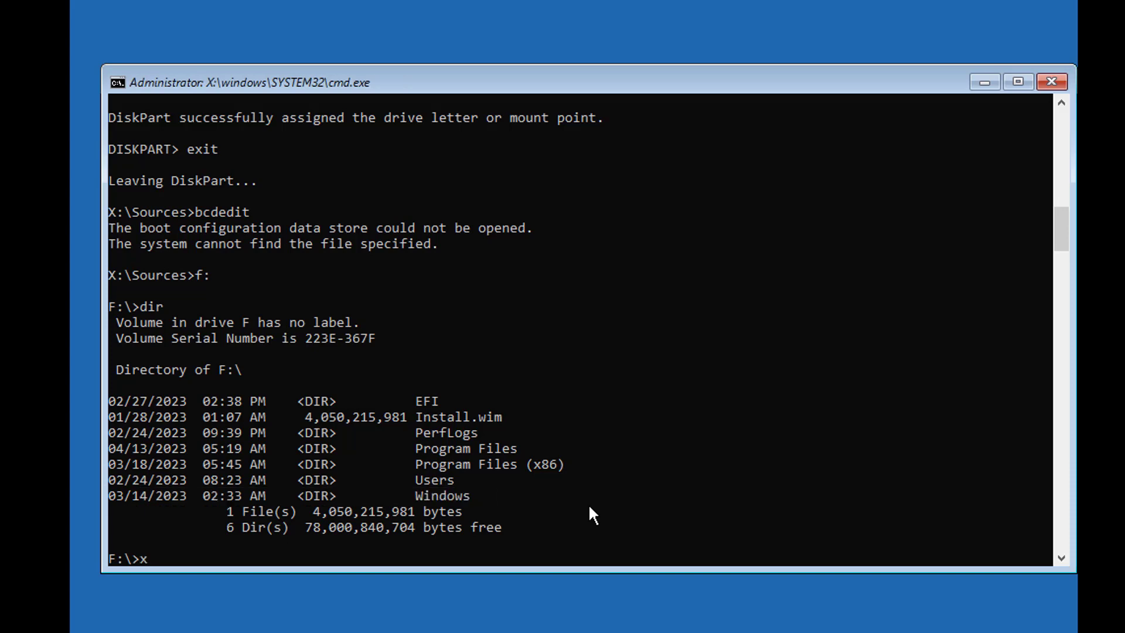
{"action": "type", "text": ":"}
{"action": "key", "text": "Return"}
{"action": "type", "text": "b"}
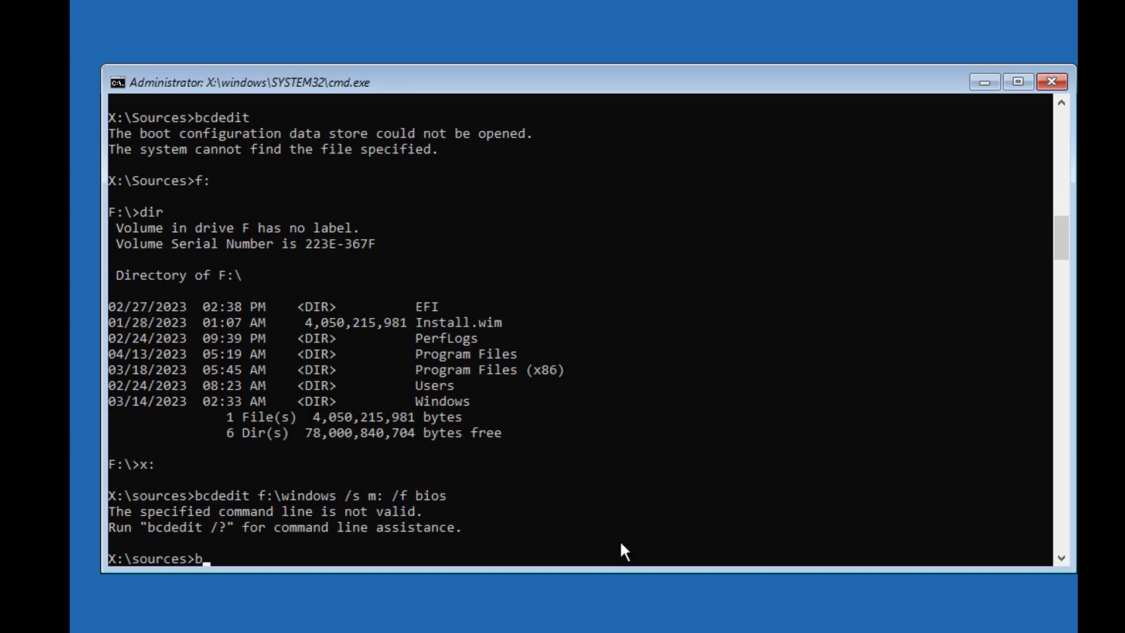
{"action": "type", "text": "cdboot"}
{"action": "type", "text": " f:\\w"}
{"action": "type", "text": "indows /s"}
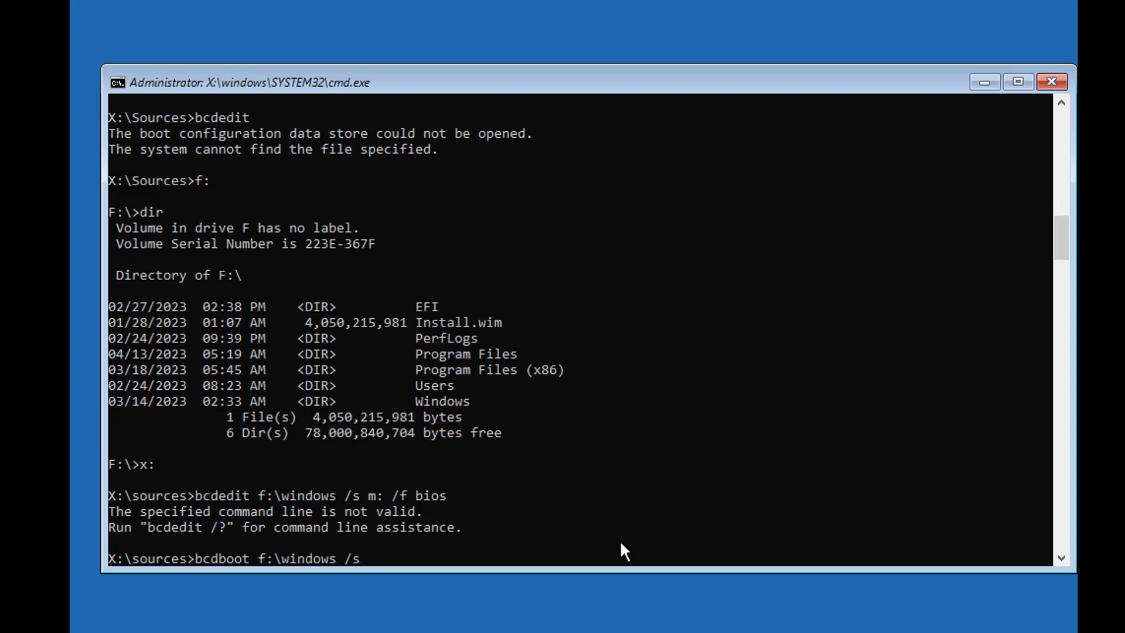
{"action": "type", "text": " m: "}
{"action": "type", "text": "/f "}
{"action": "type", "text": "bios"}
Step: Create BIOS boot files on M: with 'bcdboot f:\windows /s m: /f bios', then exit
{"action": "key", "text": "Return"}
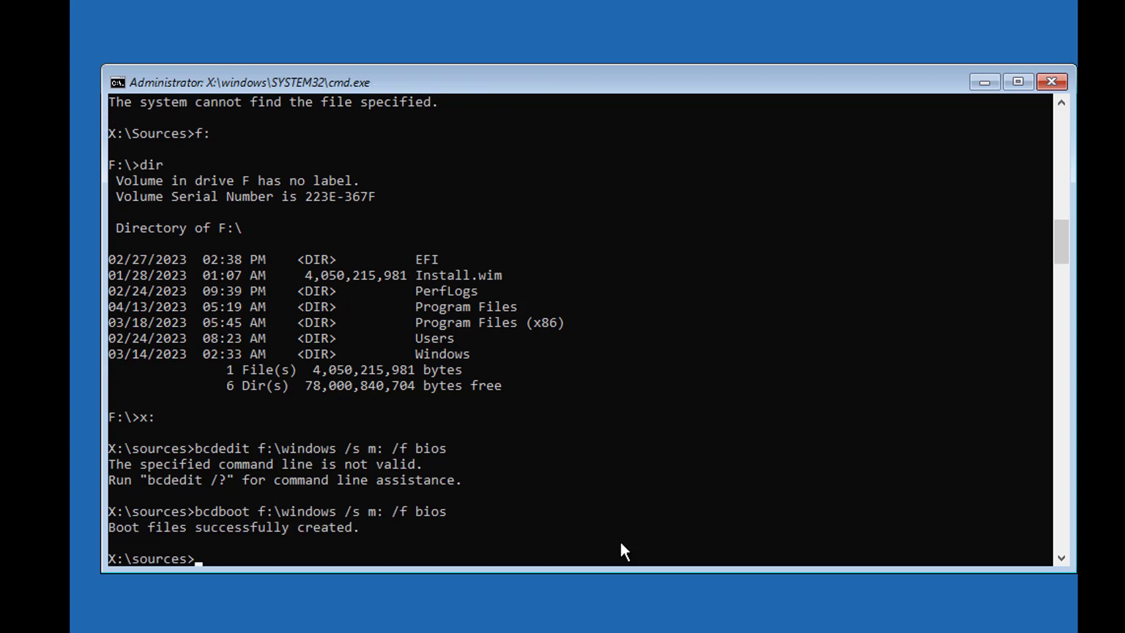
{"action": "type", "text": "exit"}
{"action": "key", "text": "Return"}
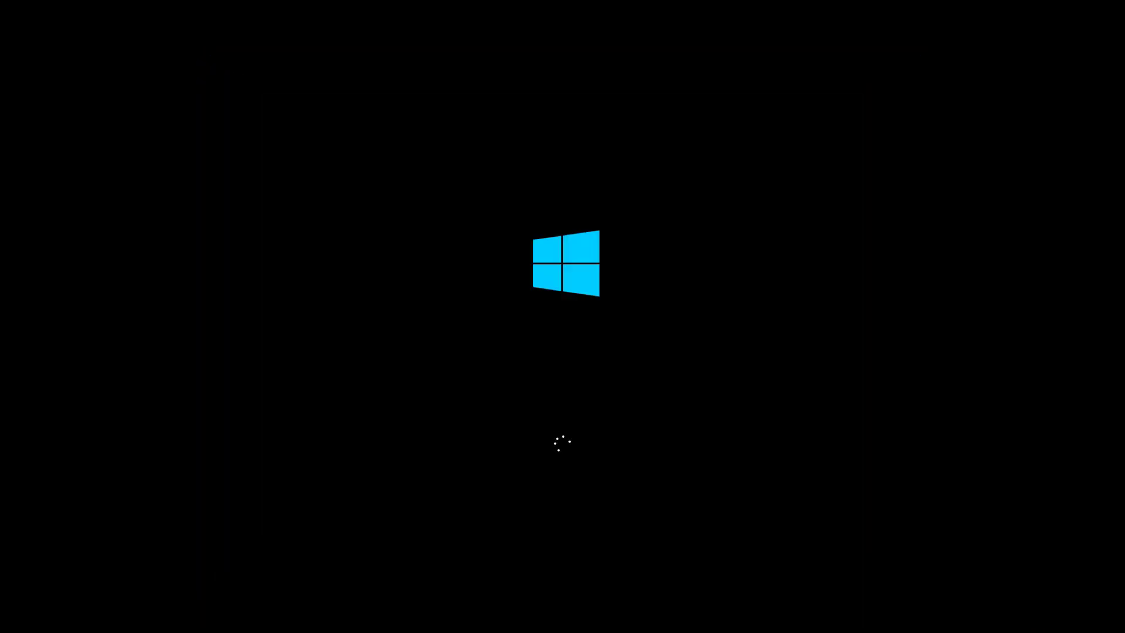
Step: Dismiss the lock screen and sign in to the Admin account with its password
{"action": "key", "text": "space"}
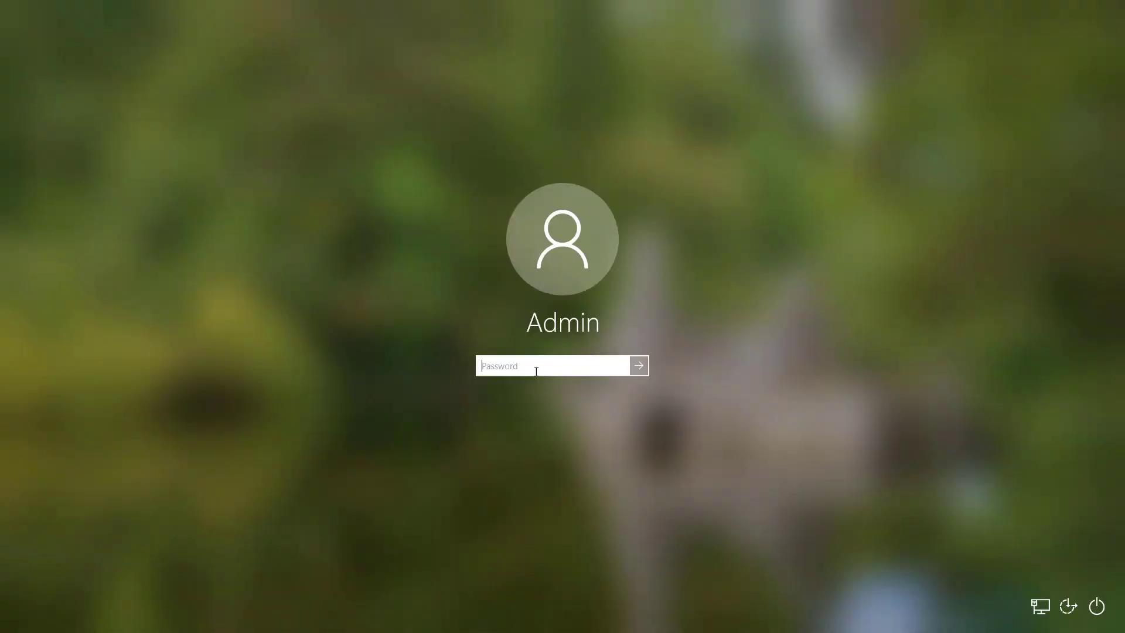
{"action": "type", "text": "password"}
{"action": "key", "text": "Return"}
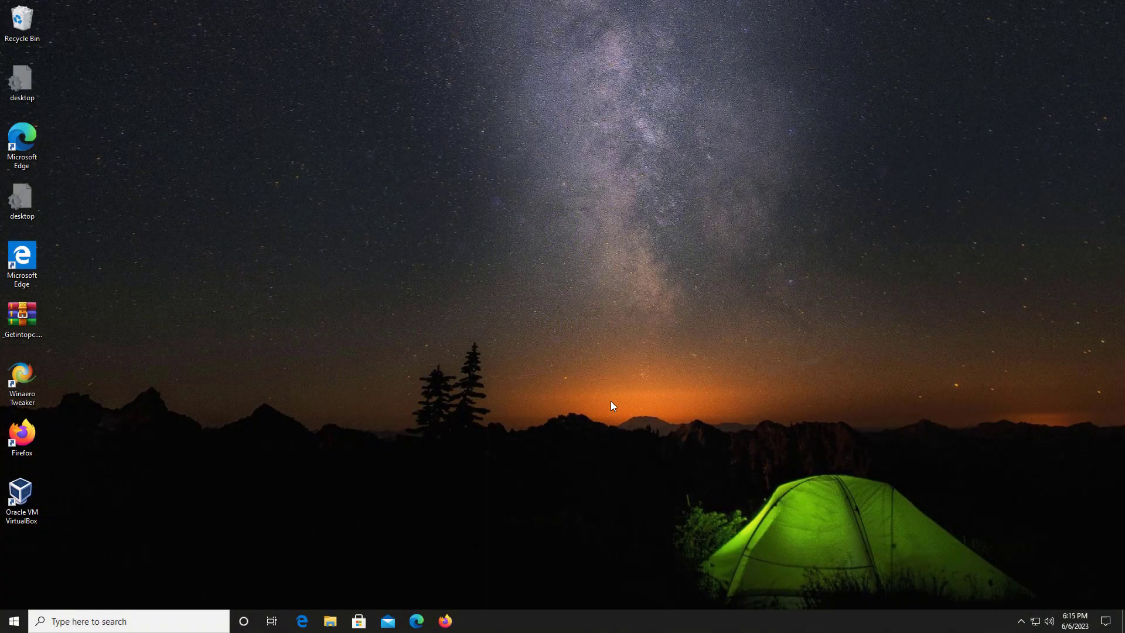